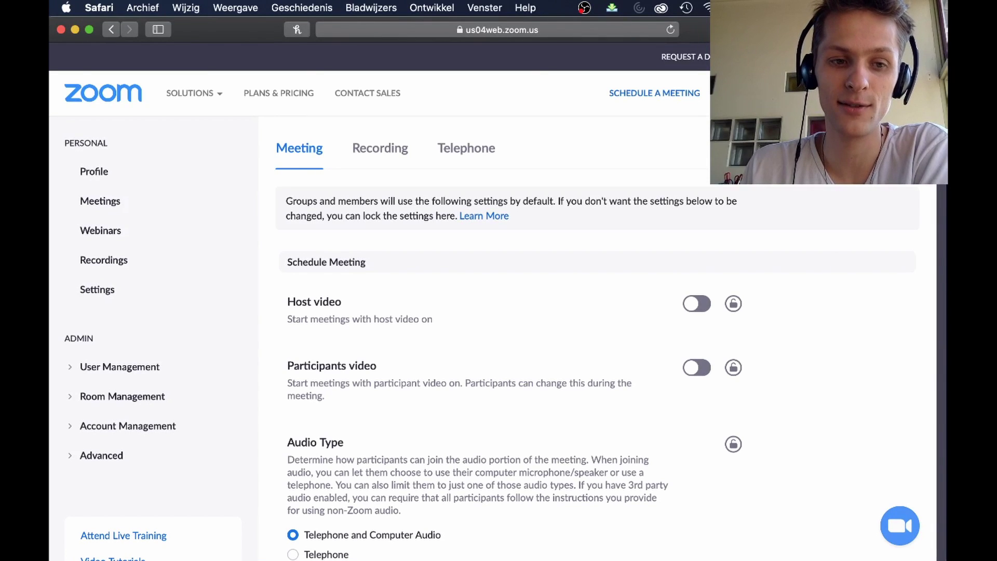
# Open Account Settings to confirm live streaming meetings allow the Custom Live Streaming Service
pyautogui.click(134, 431)
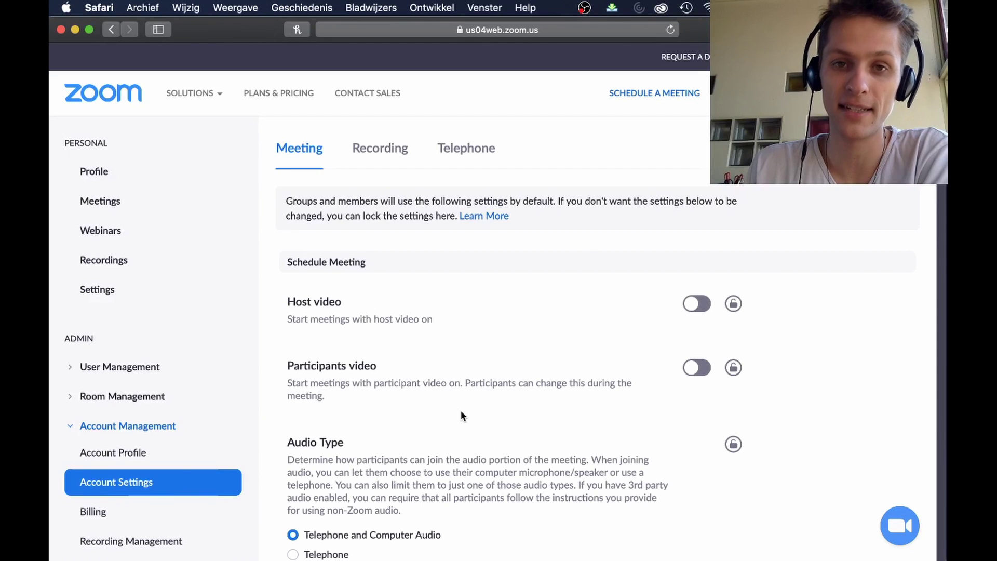
pyautogui.scroll(-15, 537, 397)
pyautogui.scroll(-10, 537, 397)
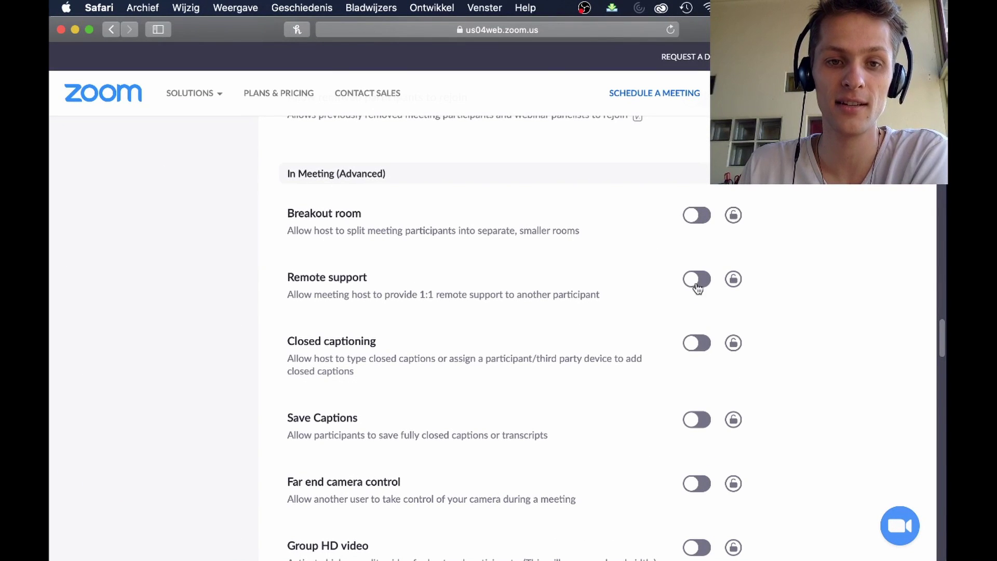
pyautogui.scroll(-2, 697, 289)
pyautogui.scroll(-5, 619, 361)
pyautogui.scroll(-6, 581, 342)
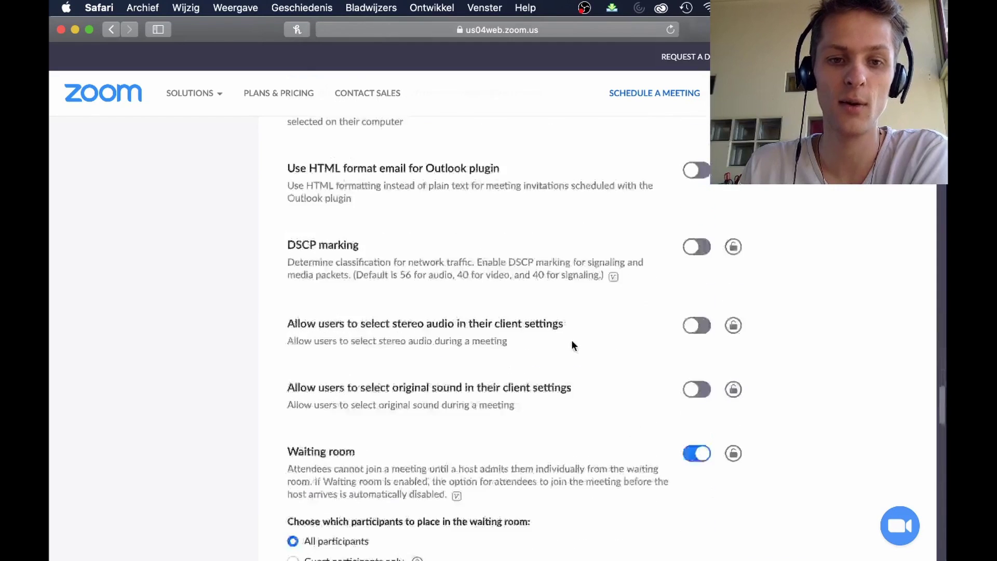
pyautogui.scroll(-5, 572, 345)
pyautogui.scroll(-5, 572, 345)
pyautogui.scroll(-2, 572, 342)
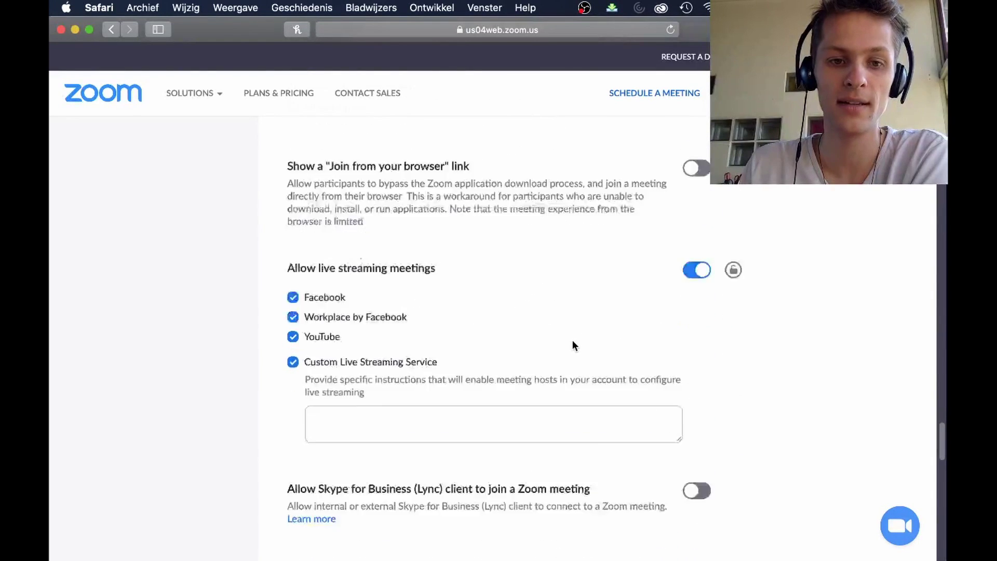
pyautogui.scroll(-3, 574, 341)
pyautogui.scroll(5, 574, 340)
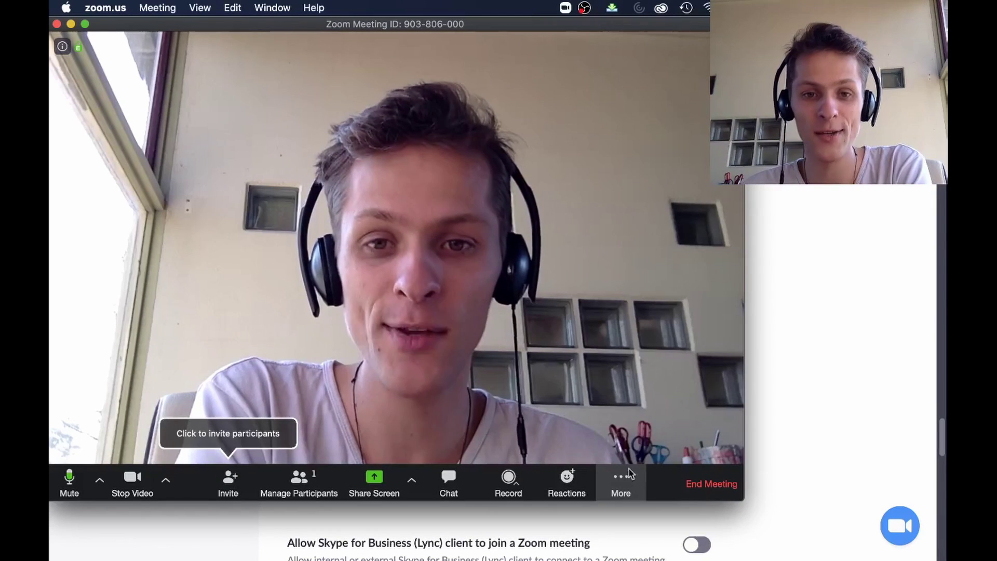
# Start streaming the meeting to a Custom Live Streaming Service from the More menu
pyautogui.click(628, 486)
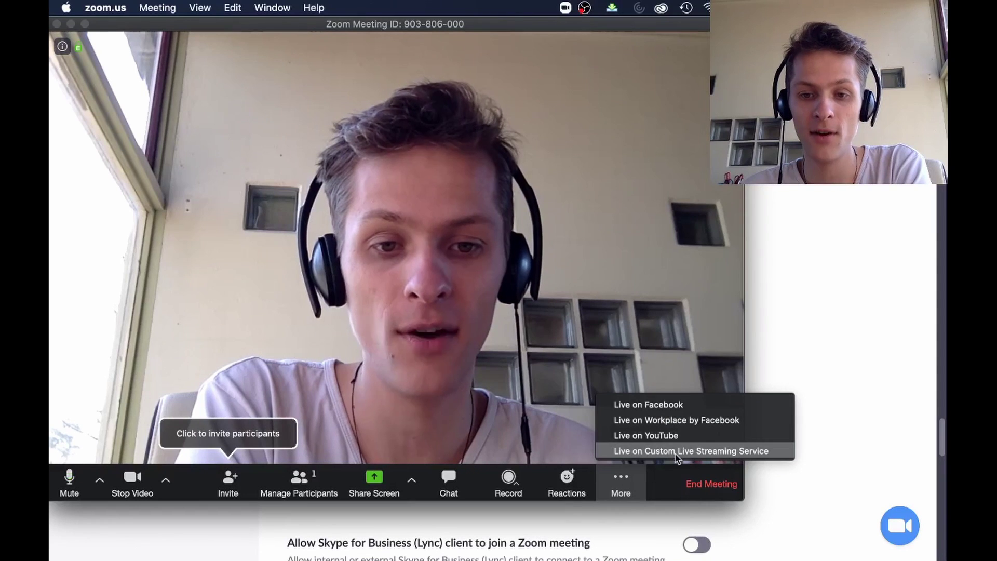
pyautogui.click(700, 453)
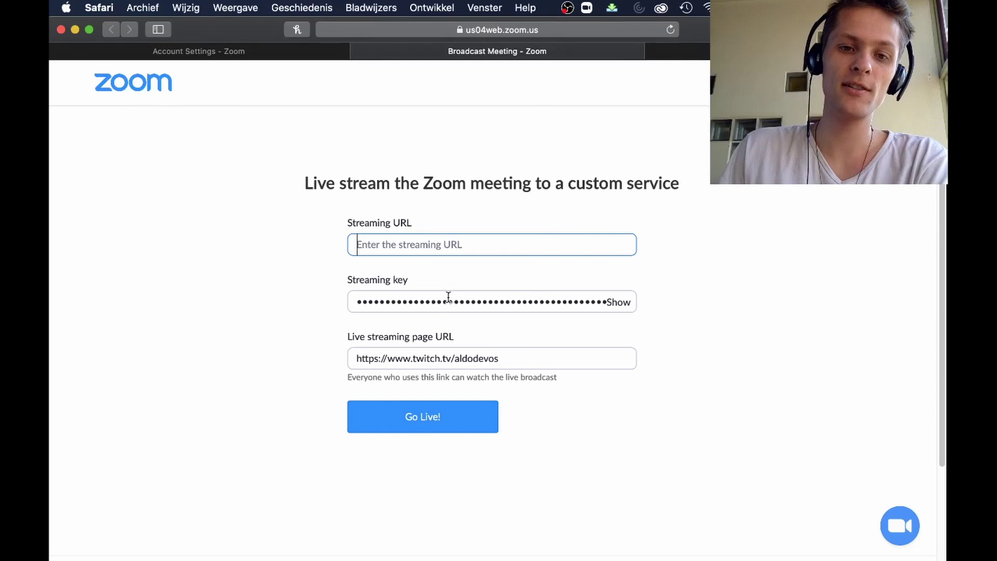
# Verify the Twitch channel address in Live streaming page URL, then focus the empty Streaming URL
pyautogui.click(431, 357)
pyautogui.moveTo(497, 358); pyautogui.dragTo(357, 359)
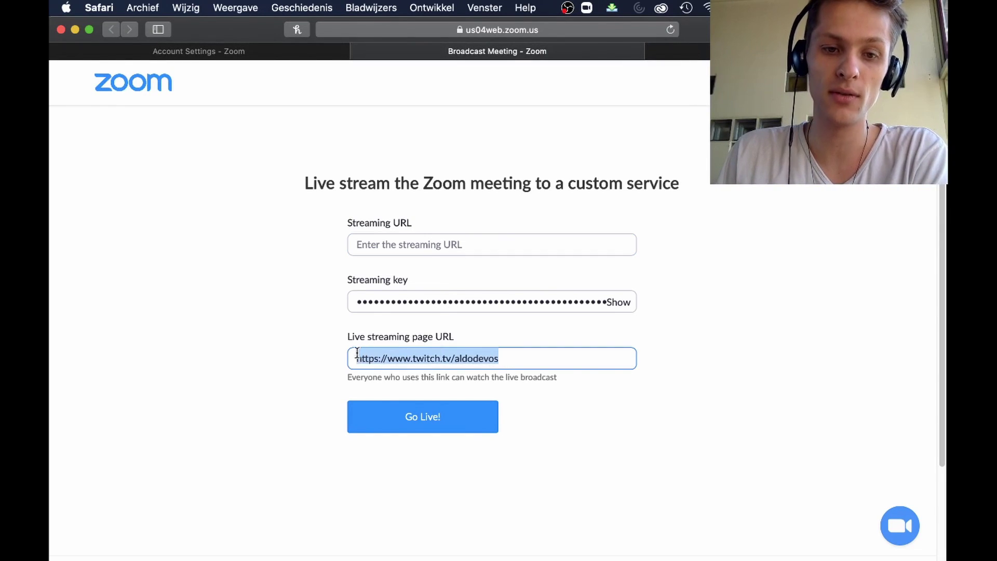
pyautogui.click(416, 241)
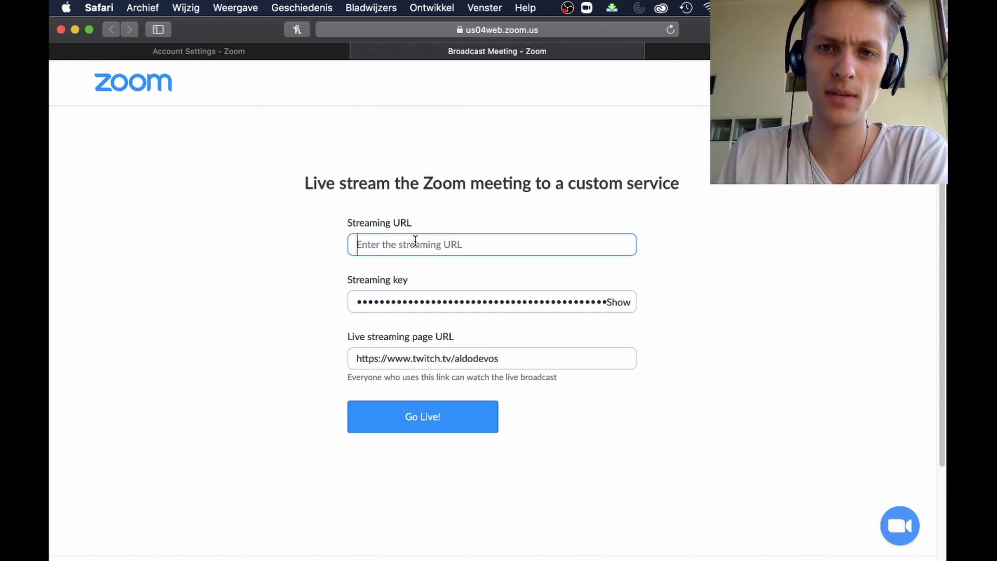
# Copy Twitch's Amsterdam ingest URL rtmp://live-ams.twitch.tv/app/ and return to the Broadcast Meeting page
pyautogui.hotkey('ctrl', 'Tab')
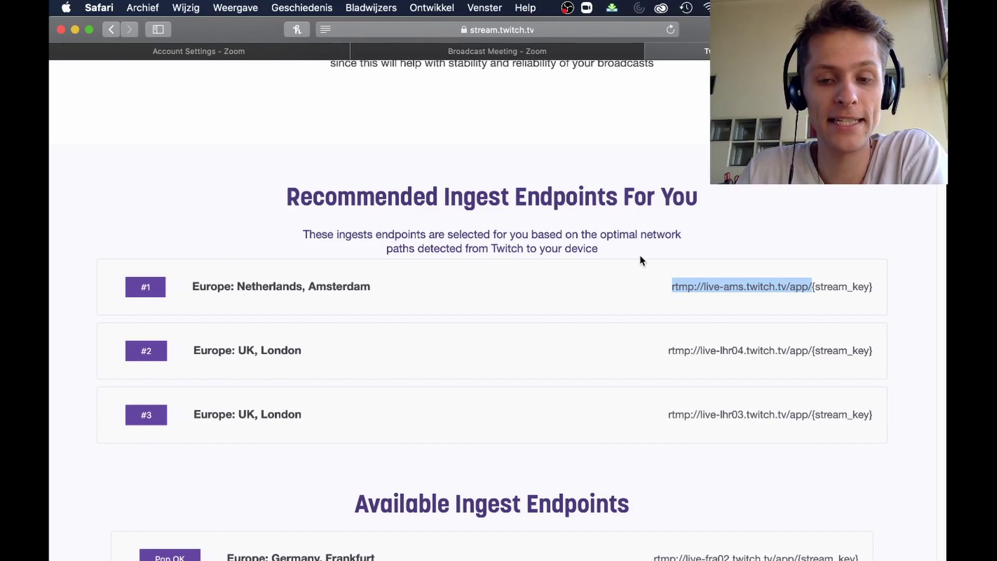
pyautogui.click(644, 295)
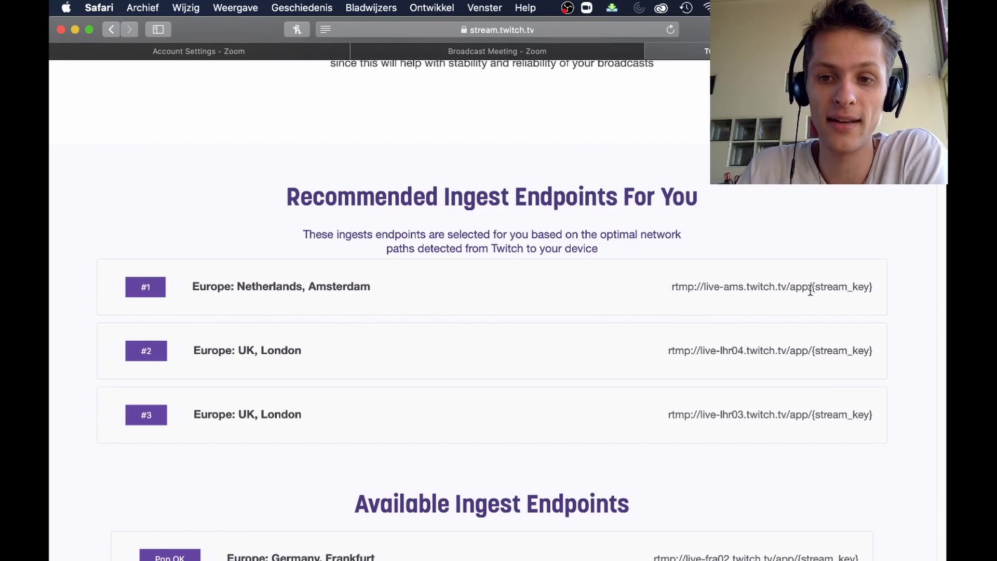
pyautogui.moveTo(813, 288); pyautogui.dragTo(671, 289)
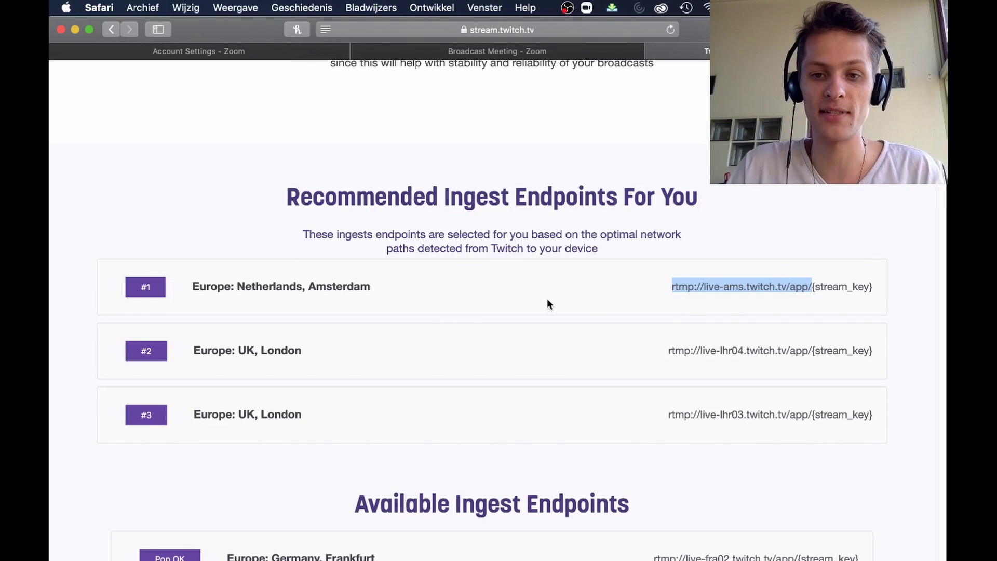
pyautogui.click(549, 52)
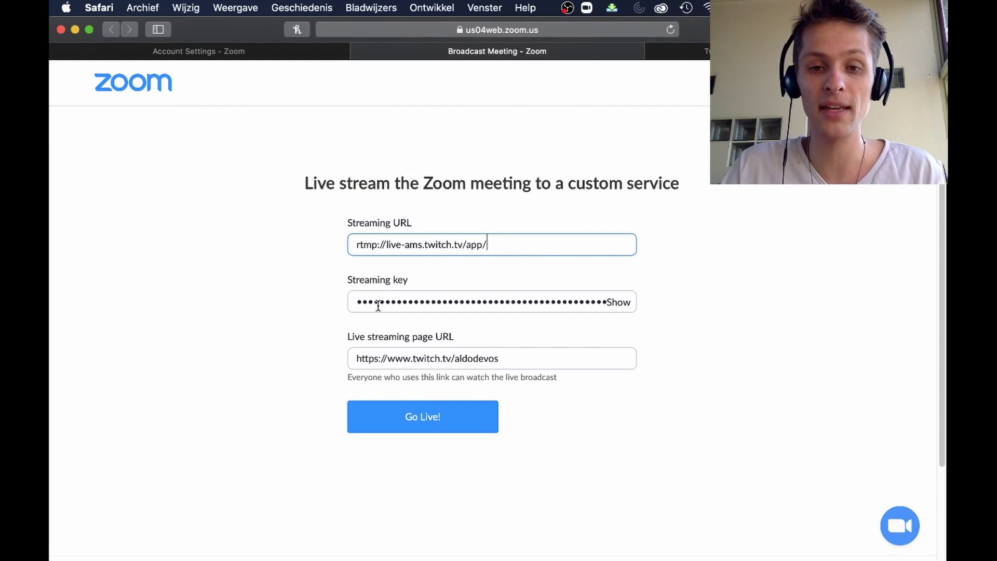